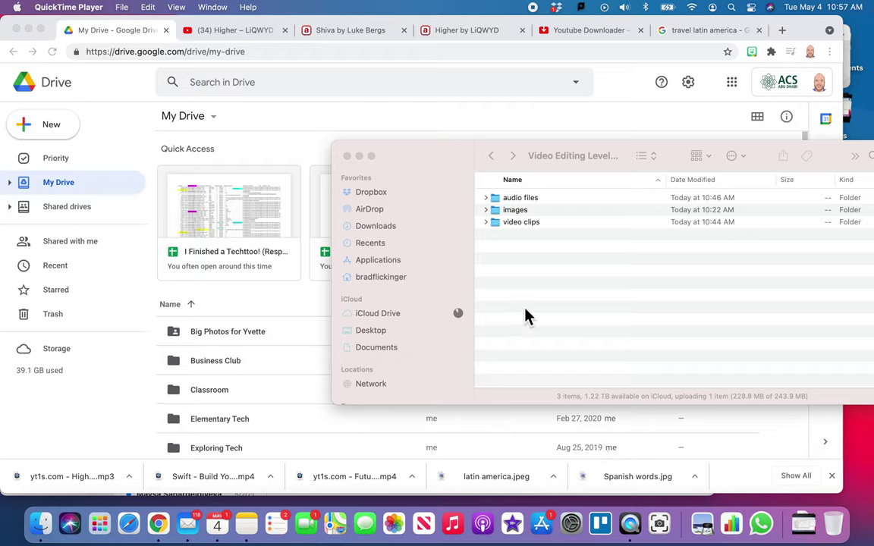
# Bring Finder forward and launch iMovie from the Dock to its Projects browser.
pyautogui.click(529, 305)
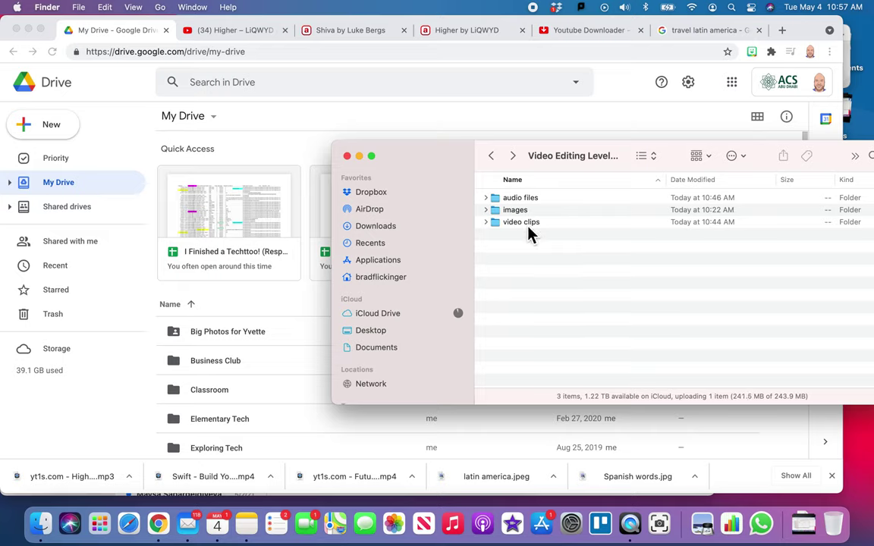
pyautogui.click(513, 523)
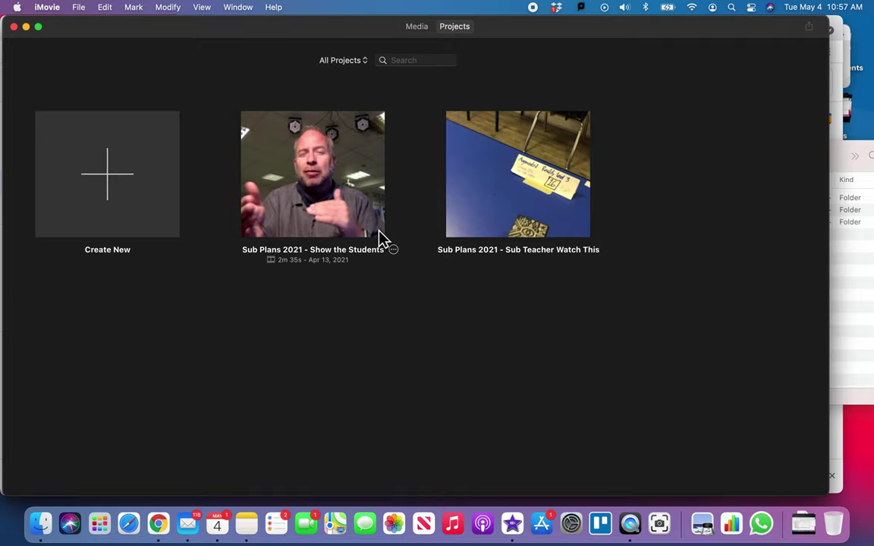
# Briefly open the Show the Students project, then create a new empty movie, My Movie 1.
pyautogui.doubleClick(345, 201)
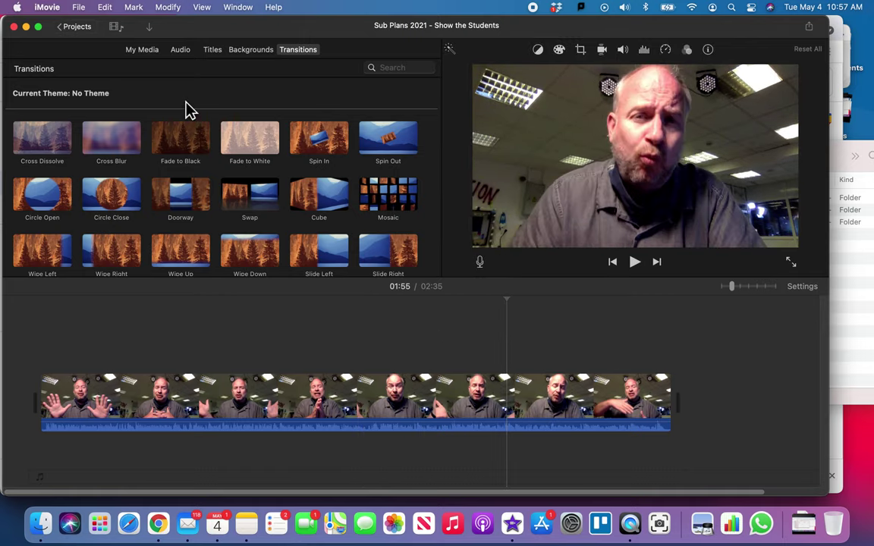
pyautogui.click(78, 34)
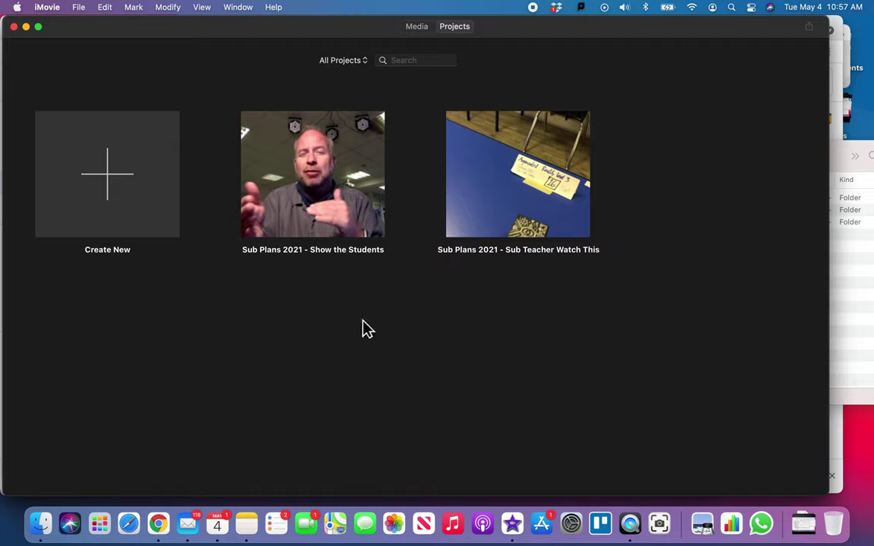
pyautogui.click(112, 187)
pyautogui.click(105, 243)
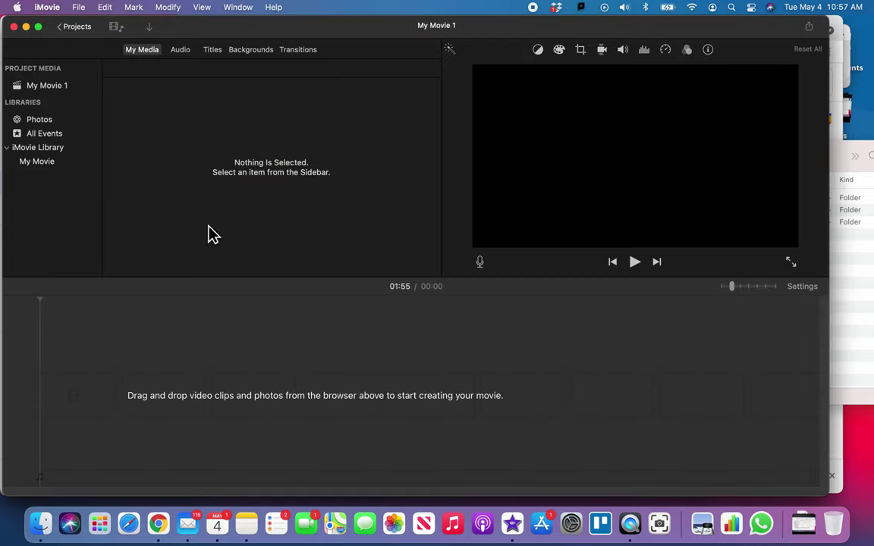
# Drag Part 1.MP4 through Part 3.MP4 from the video clips folder into the timeline.
pyautogui.click(42, 523)
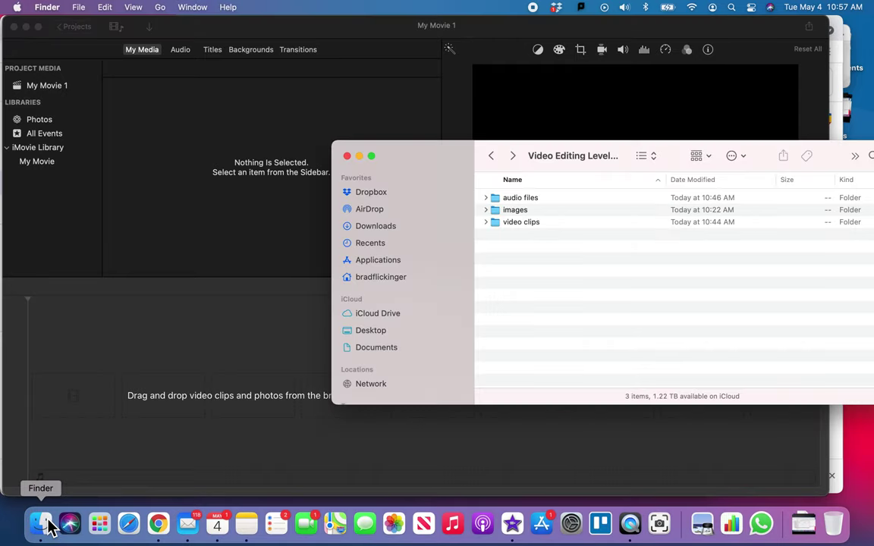
pyautogui.doubleClick(498, 226)
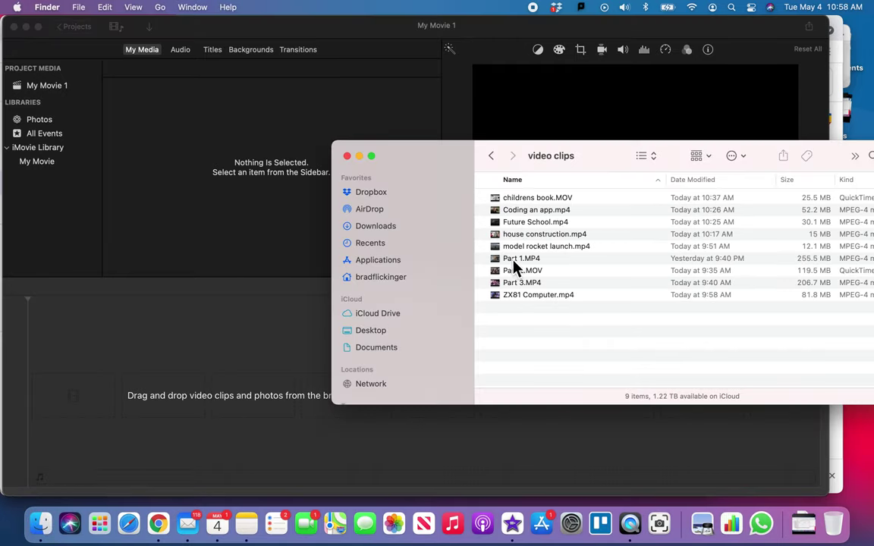
pyautogui.click(523, 260)
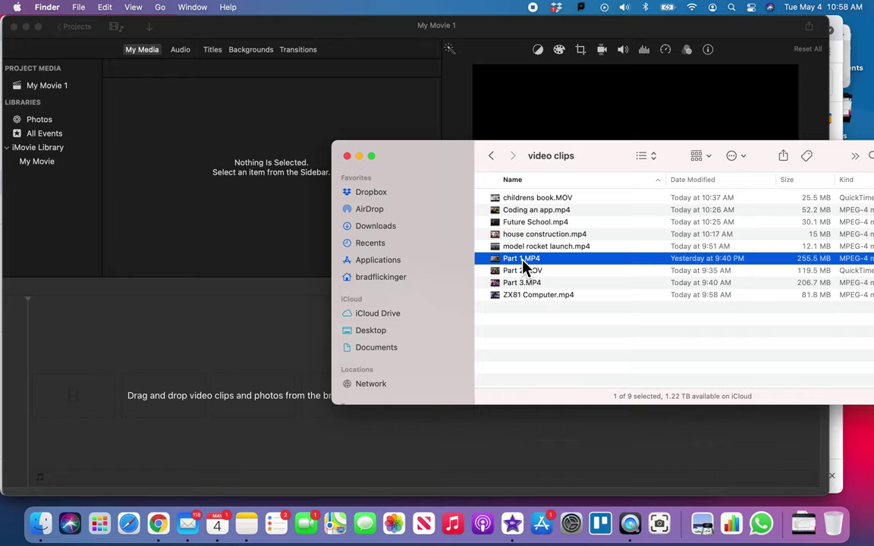
pyautogui.keyDown('shift'); pyautogui.click(524, 282); pyautogui.keyUp('shift')
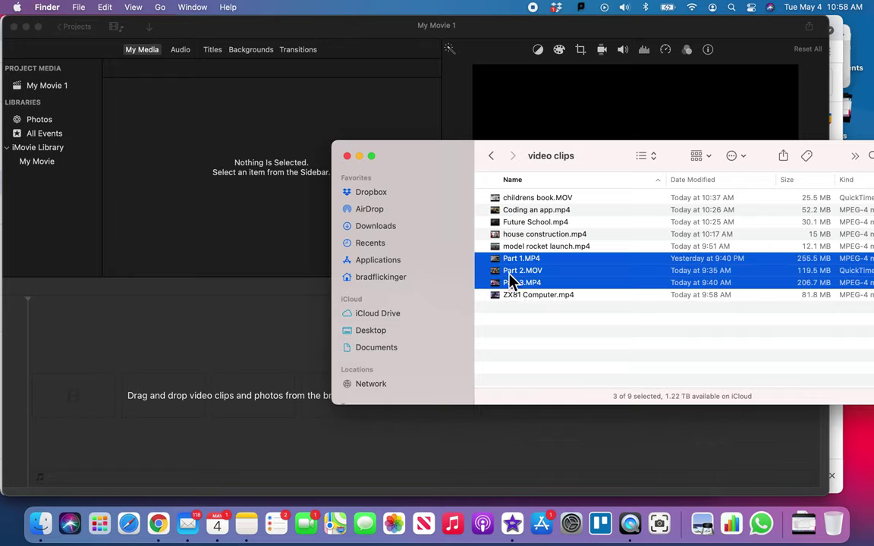
pyautogui.moveTo(510, 280); pyautogui.dragTo(258, 394)
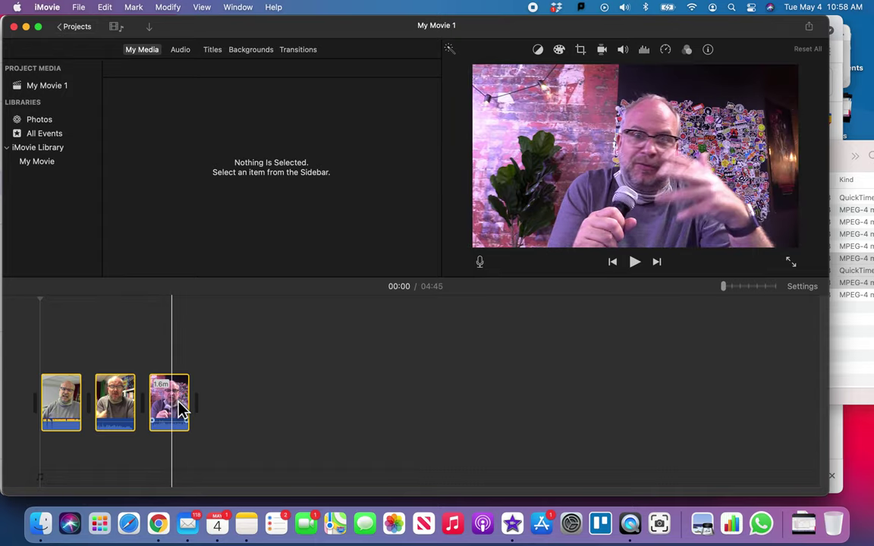
# Play the movie, zoom the timeline in, and return to the first clip.
pyautogui.press('space')
pyautogui.press('space')
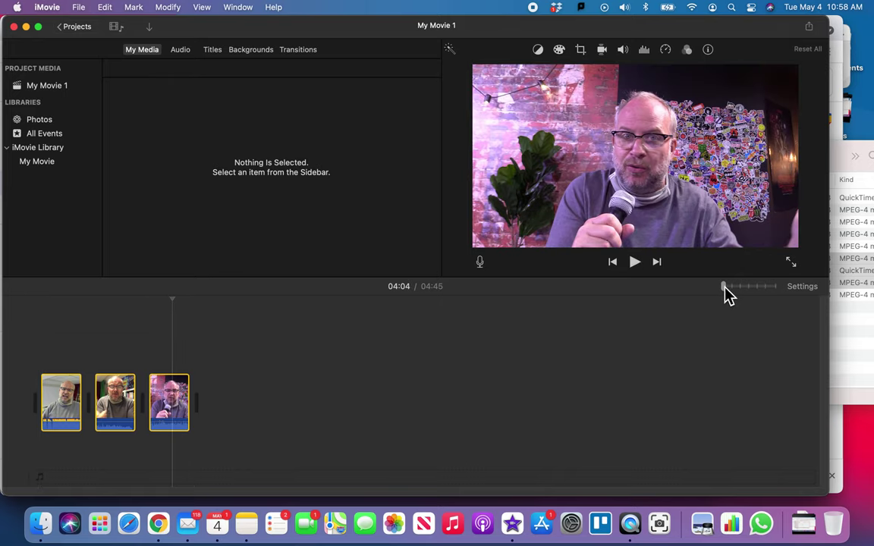
pyautogui.moveTo(725, 288); pyautogui.dragTo(742, 290)
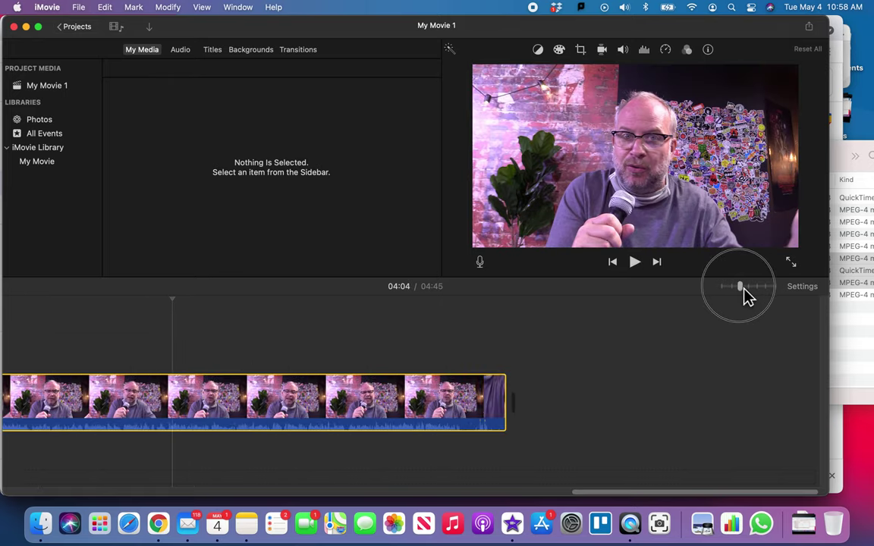
pyautogui.hscroll(-10, 444, 361)
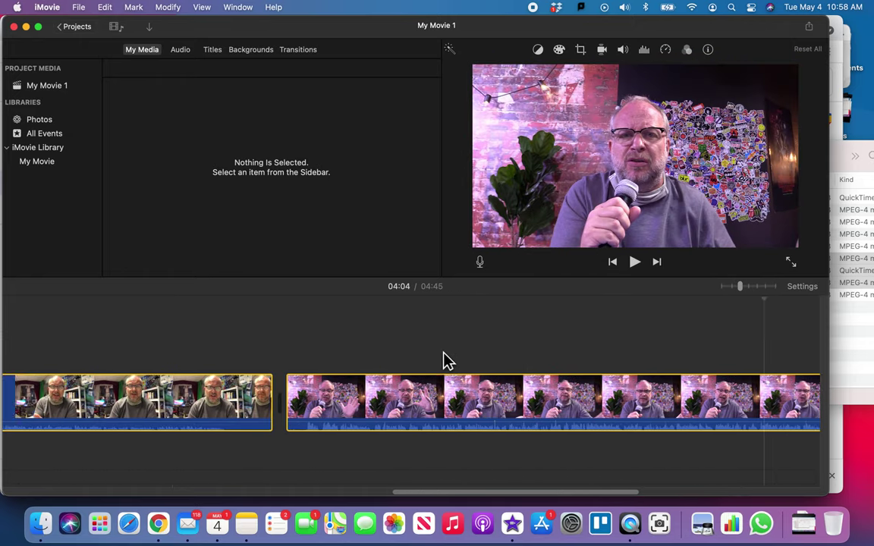
pyautogui.hscroll(-15, 444, 360)
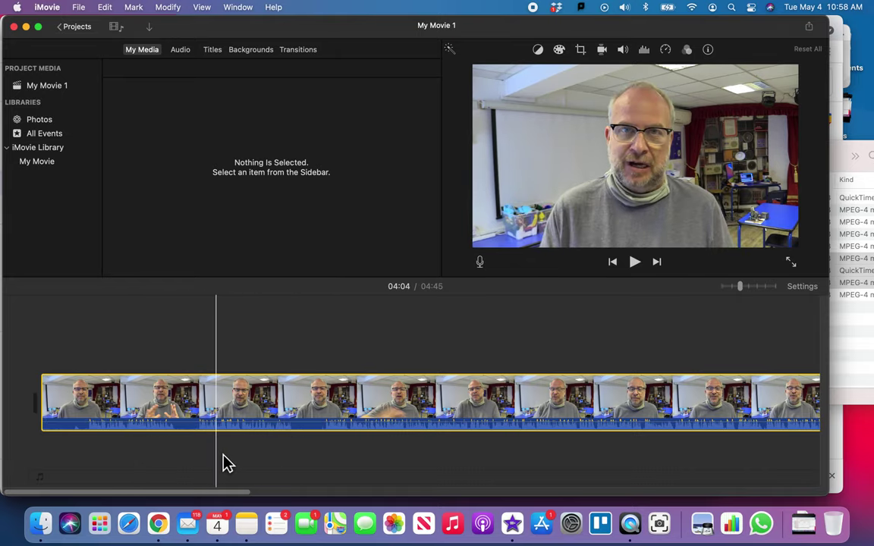
# Find a cut point and trim the first clip's opening, then review the 04:11 result.
pyautogui.press('space')
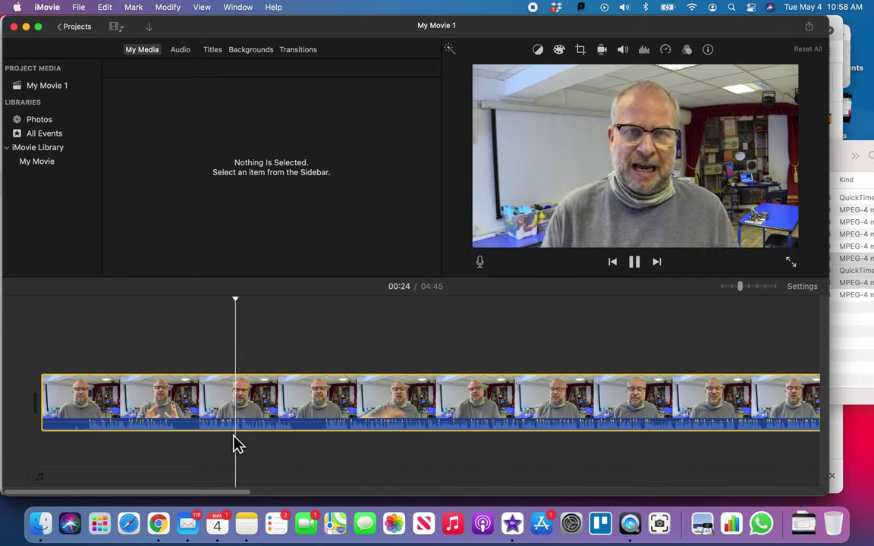
pyautogui.press('space')
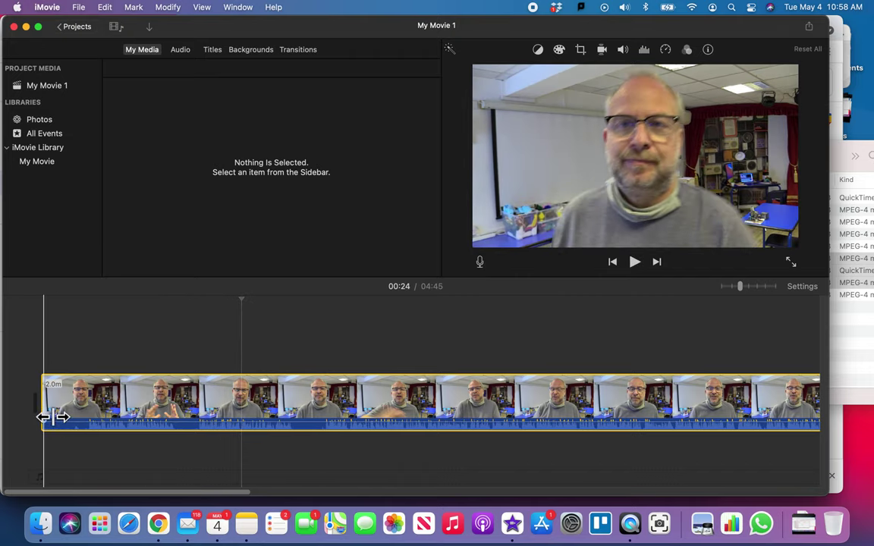
pyautogui.moveTo(53, 417); pyautogui.dragTo(330, 415)
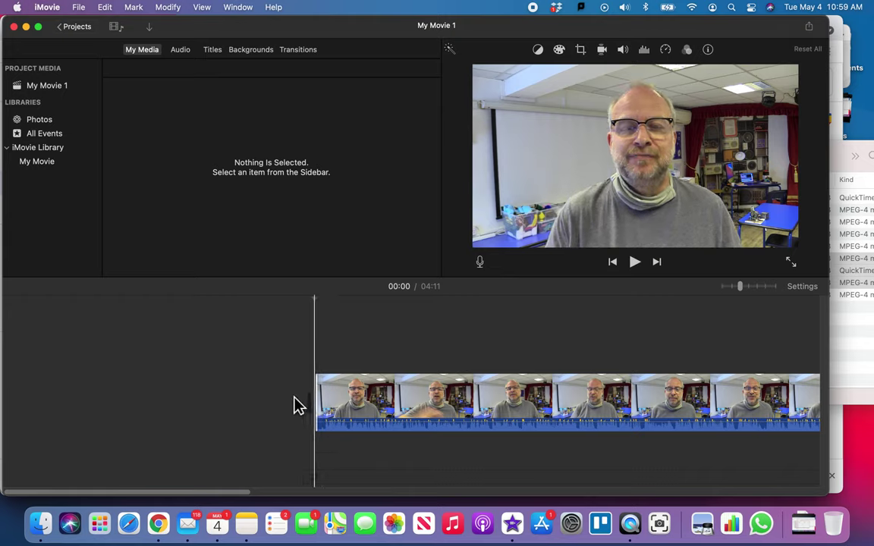
pyautogui.press('space')
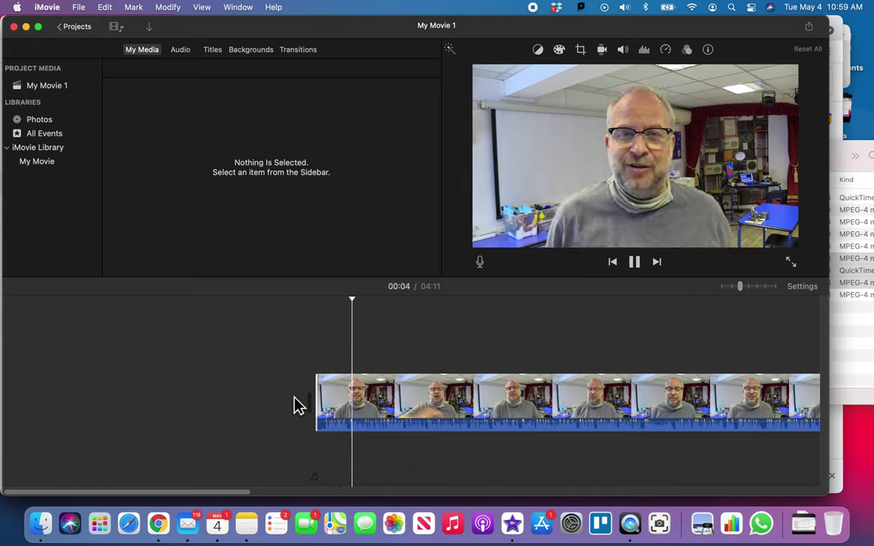
pyautogui.press('space')
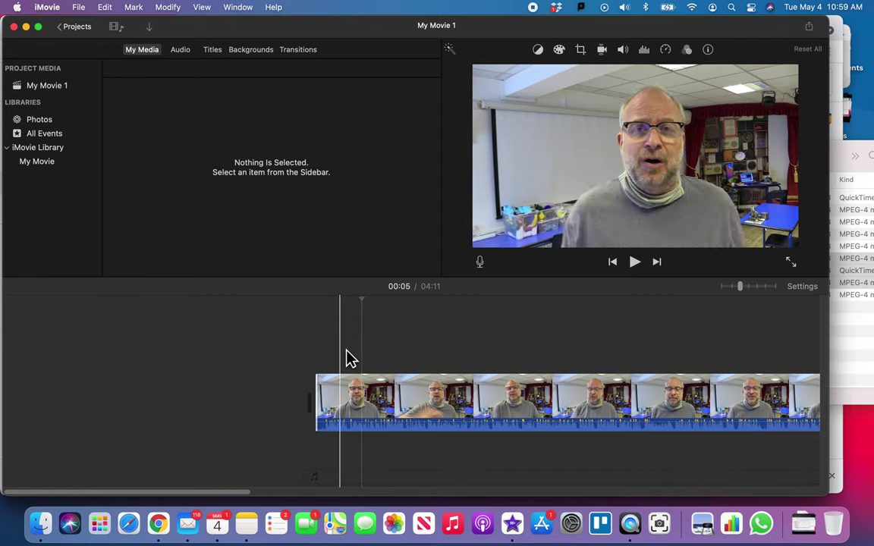
# Tighten the first clip's end point and trim the second clip's opening.
pyautogui.hscroll(10, 347, 357)
pyautogui.hscroll(5, 348, 356)
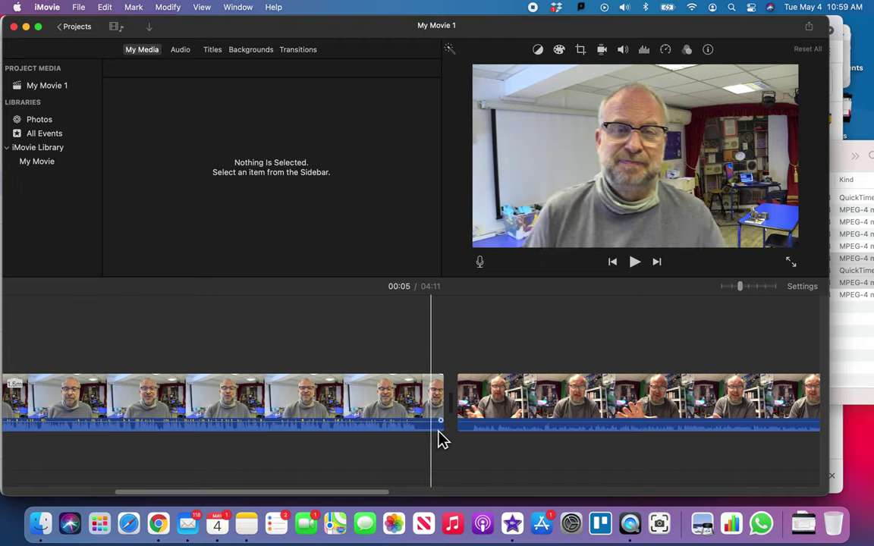
pyautogui.moveTo(450, 410); pyautogui.dragTo(418, 411)
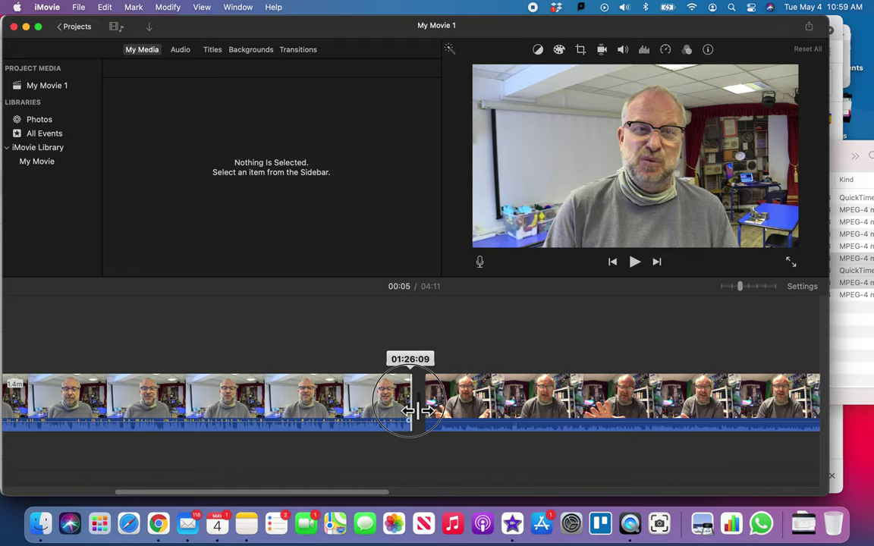
pyautogui.moveTo(418, 410); pyautogui.dragTo(422, 410)
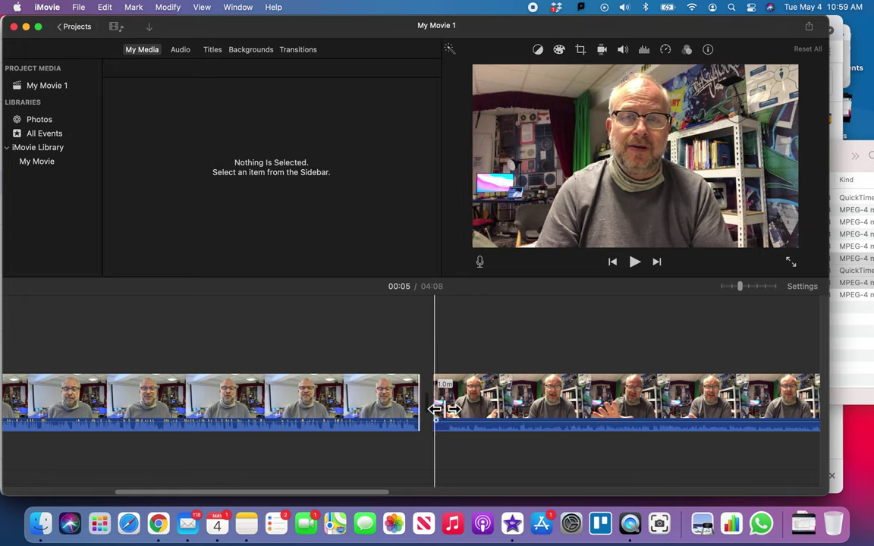
pyautogui.moveTo(445, 410)
pyautogui.mouseDown()
pyautogui.moveTo(436, 409)
pyautogui.moveTo(451, 409)
pyautogui.mouseUp()
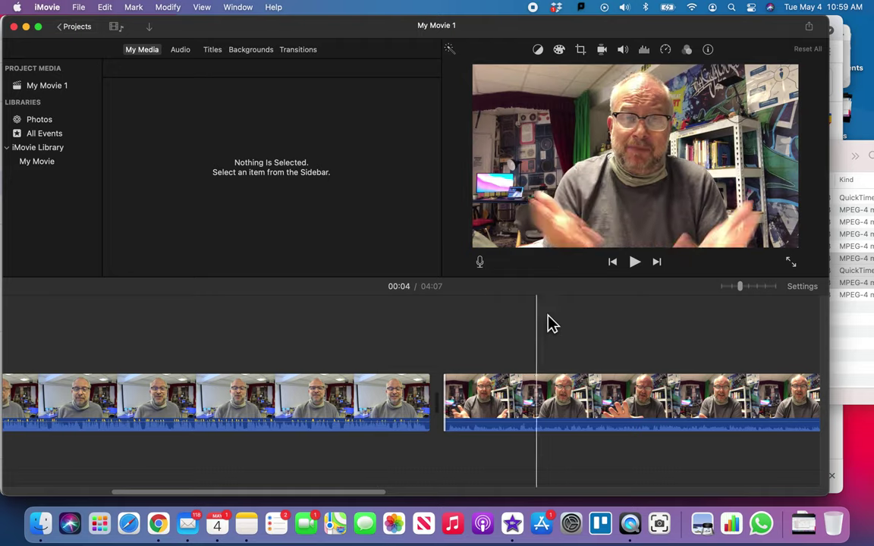
# Review the first clip by playing from 01:20 to 01:30.
pyautogui.click(377, 343)
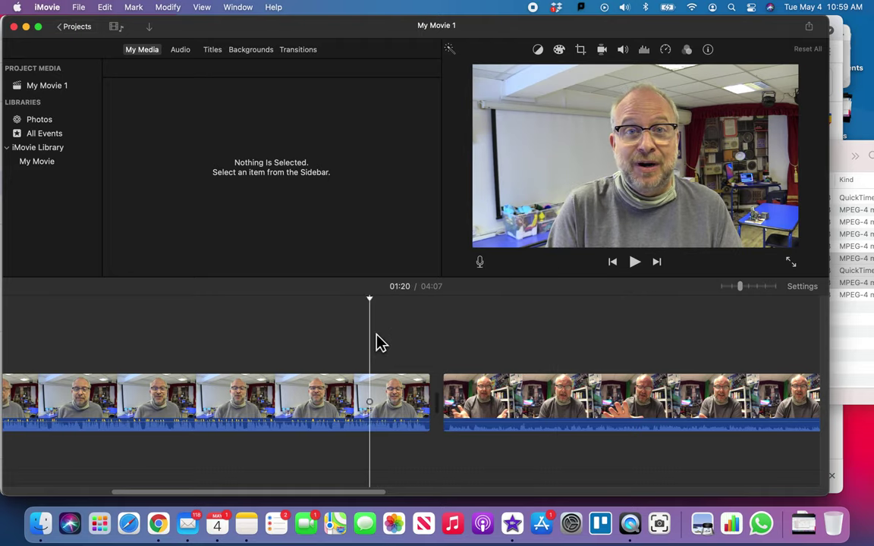
pyautogui.press('space')
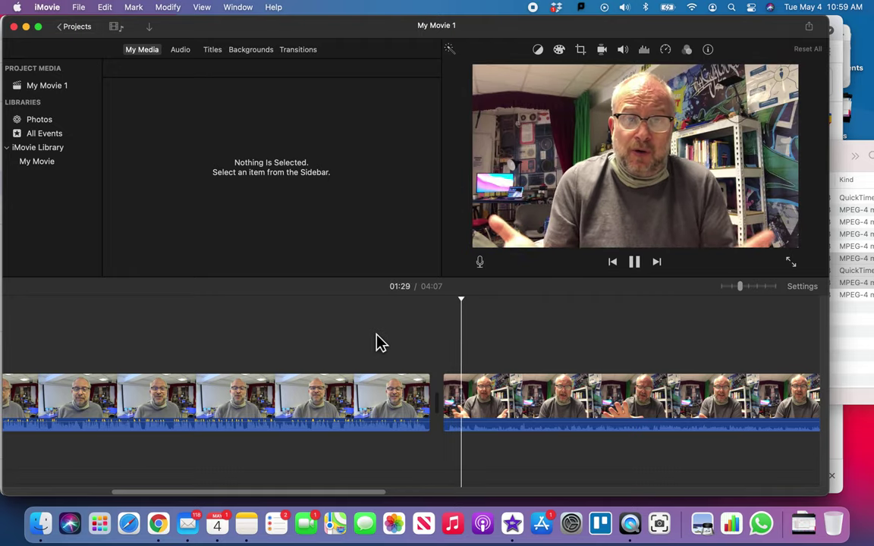
pyautogui.press('space')
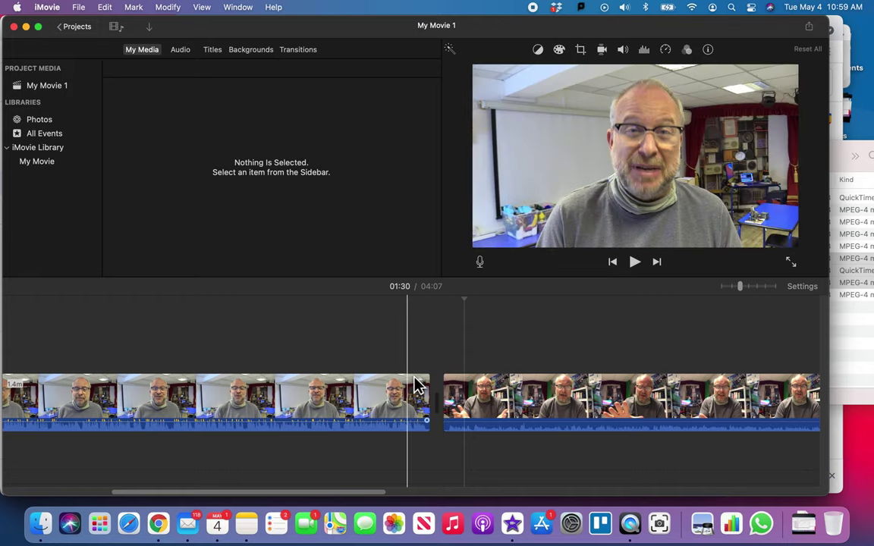
# Find 02:21 in the shelf-room clip and trim its end, leaving the movie at 04:00.
pyautogui.hscroll(5, 465, 394)
pyautogui.hscroll(6, 464, 391)
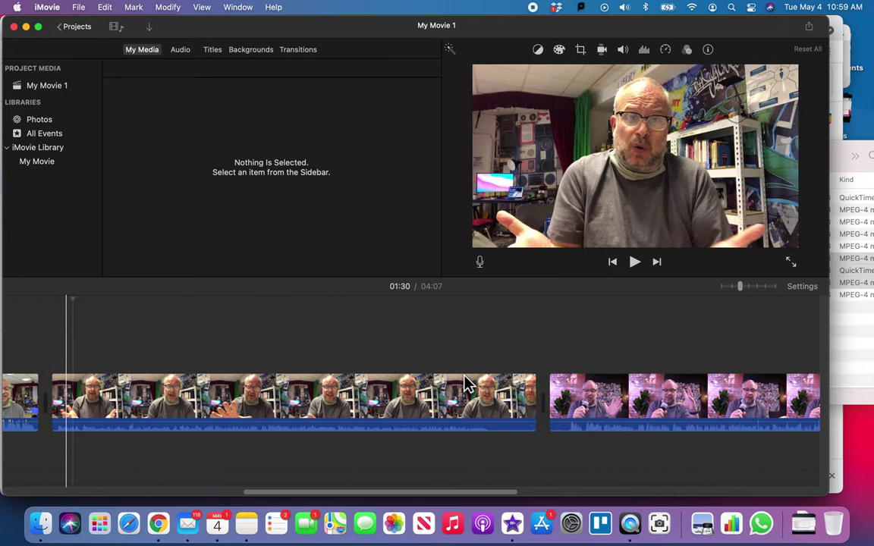
pyautogui.press('space')
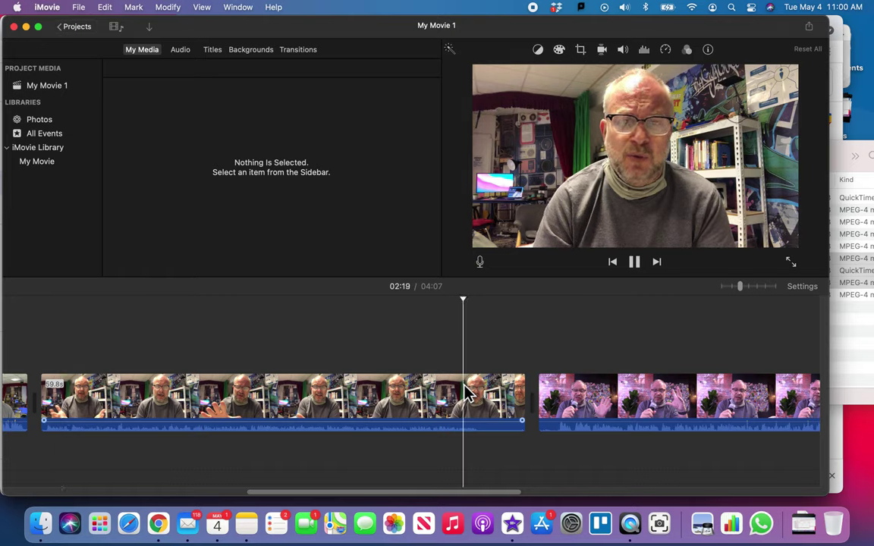
pyautogui.press('space')
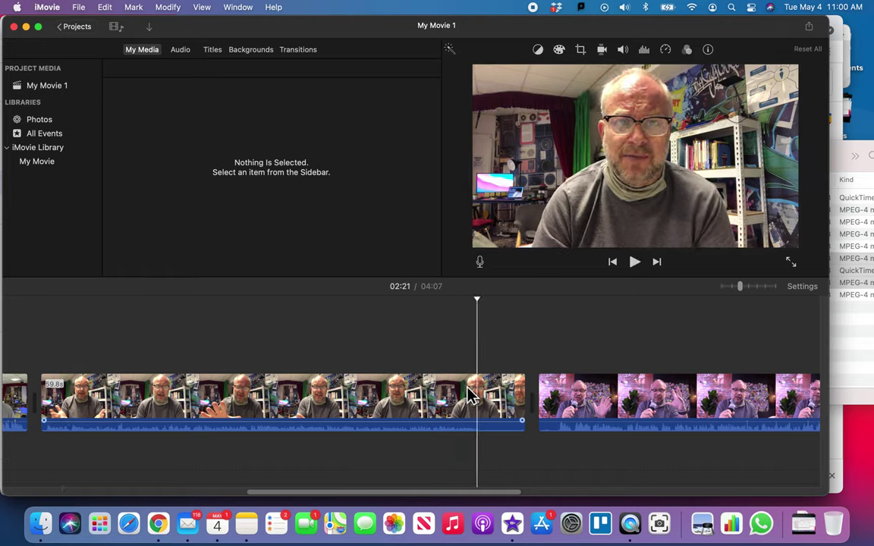
pyautogui.moveTo(529, 404)
pyautogui.mouseDown()
pyautogui.moveTo(484, 408)
pyautogui.moveTo(520, 411)
pyautogui.mouseUp()
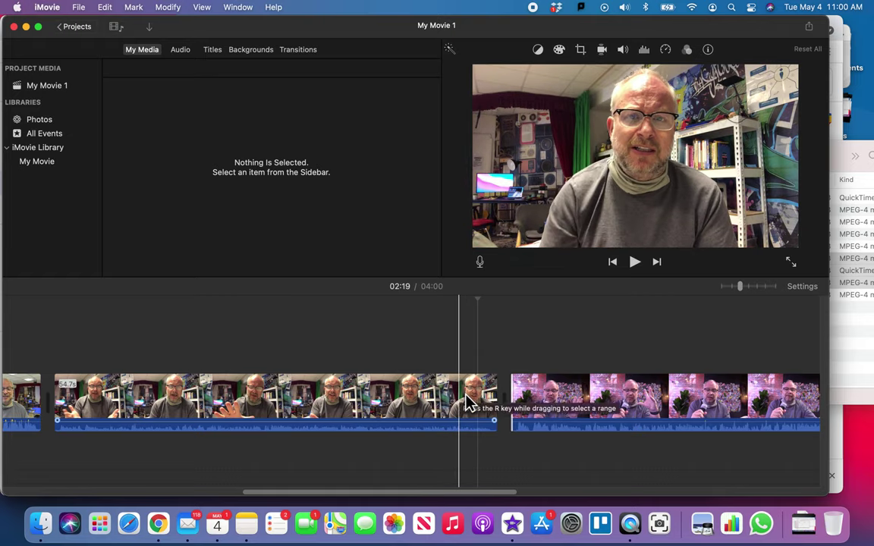
# Review the cut to 02:24, zoom in, and shorten the shelf-room clip to about 54.1s.
pyautogui.press('space')
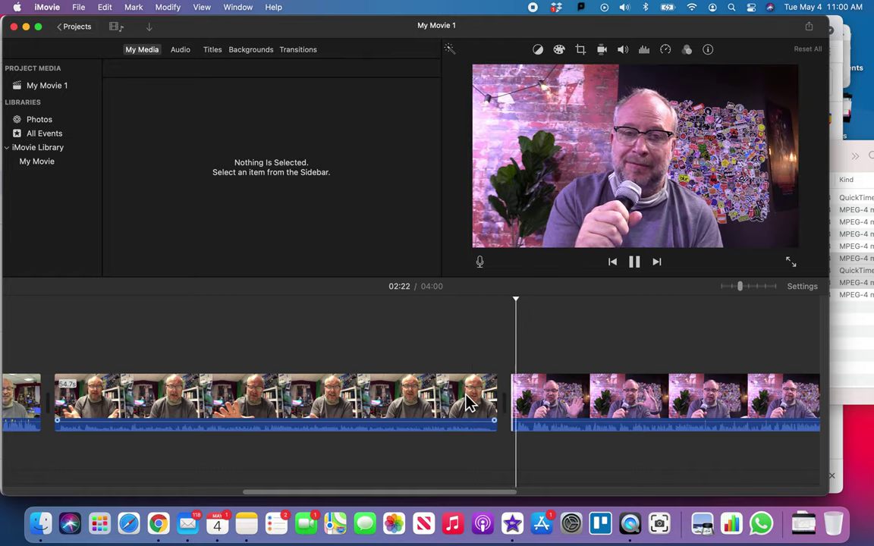
pyautogui.press('space')
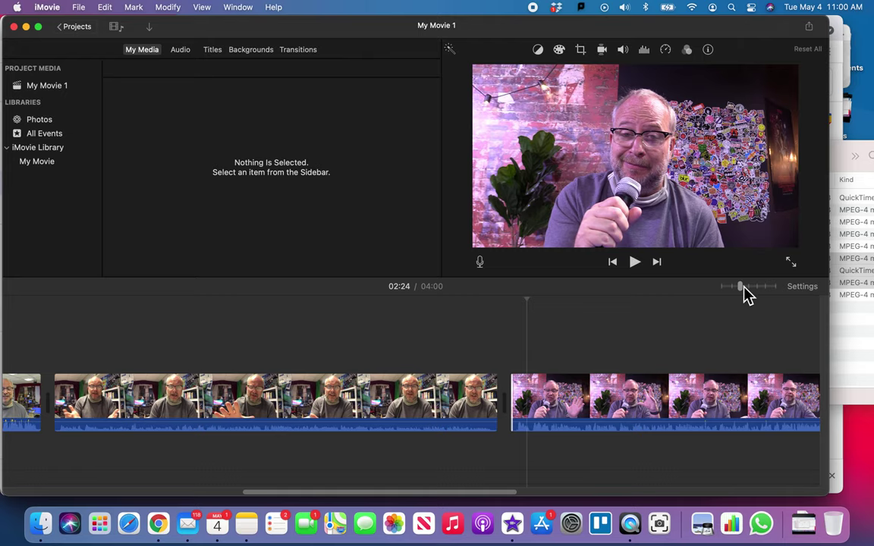
pyautogui.moveTo(743, 288); pyautogui.dragTo(751, 288)
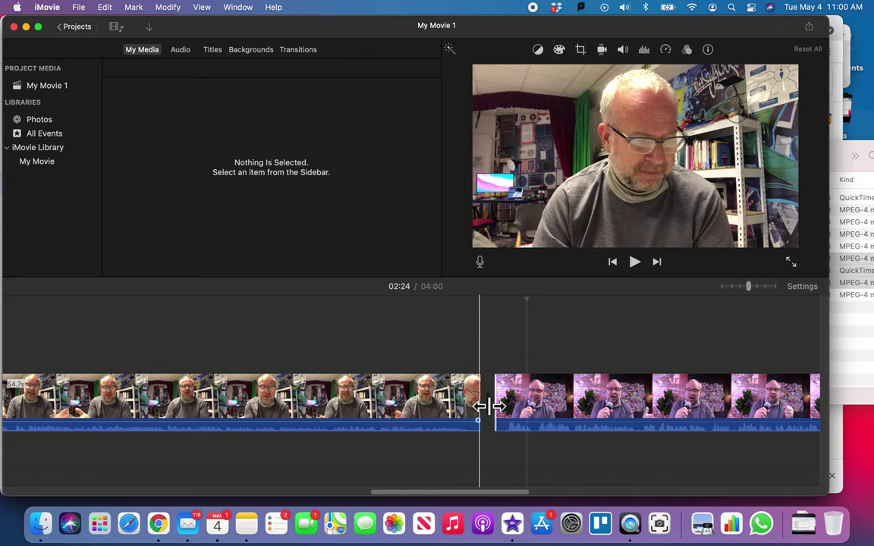
pyautogui.moveTo(488, 408); pyautogui.dragTo(456, 405)
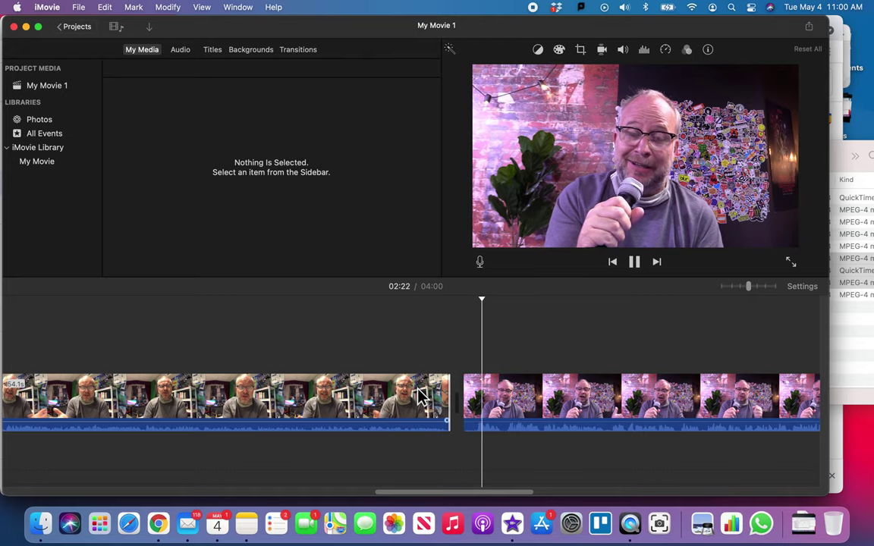
# Nudge the shelf-room clip's end, then trim the microphone clip's tail, bringing the movie to 03:54.
pyautogui.press('space')
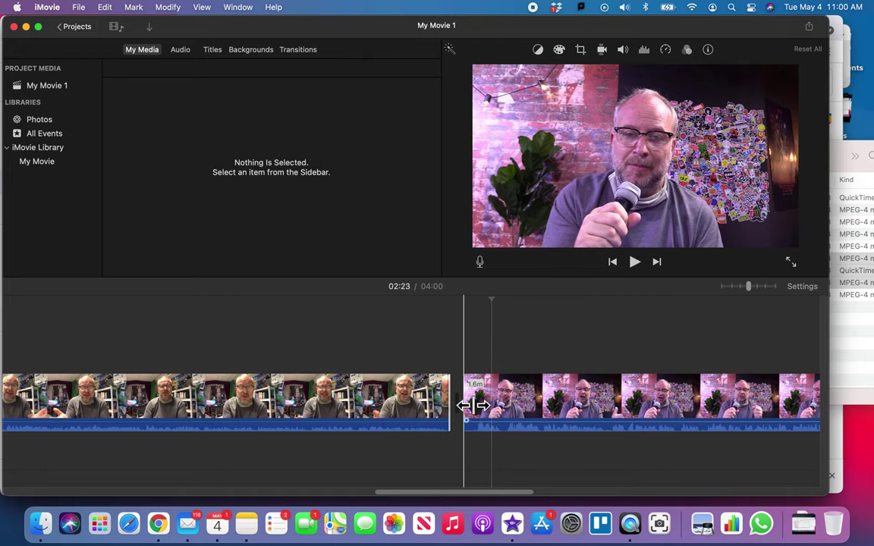
pyautogui.moveTo(475, 406); pyautogui.dragTo(478, 400)
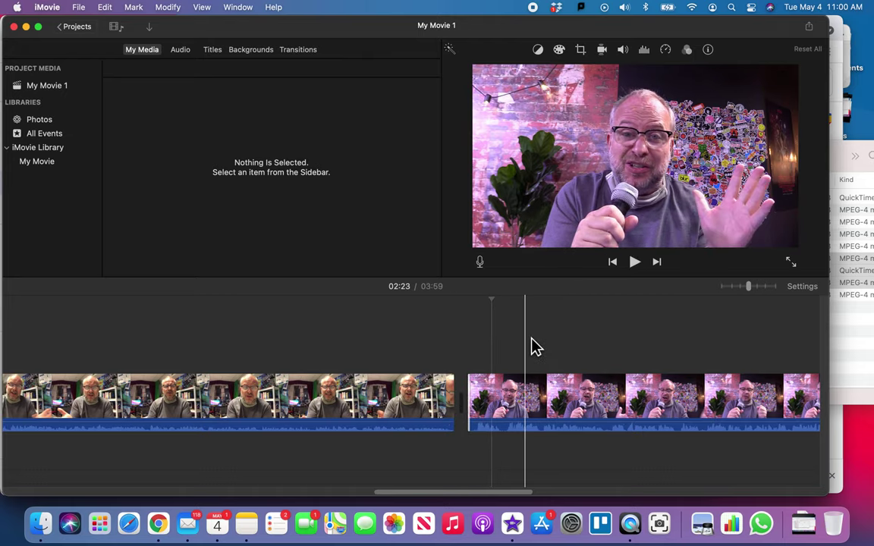
pyautogui.hscroll(10, 530, 345)
pyautogui.hscroll(5, 532, 347)
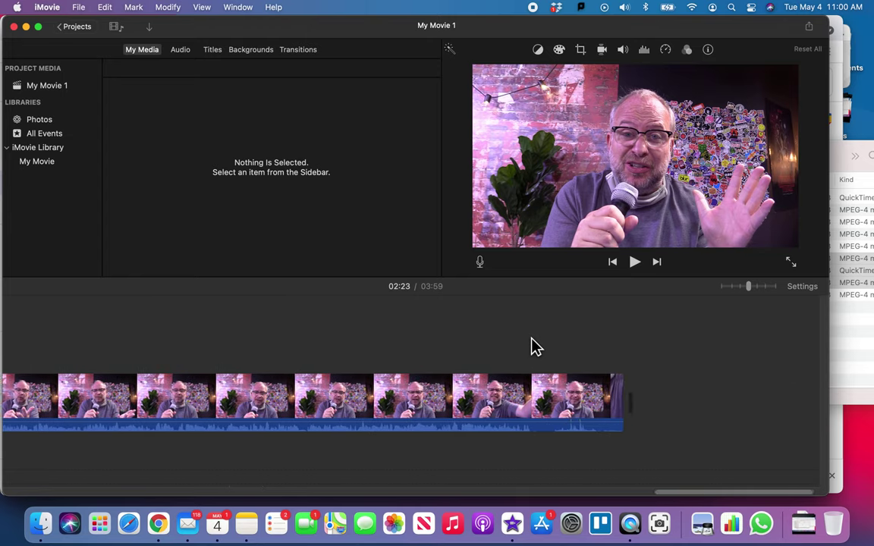
pyautogui.press('space')
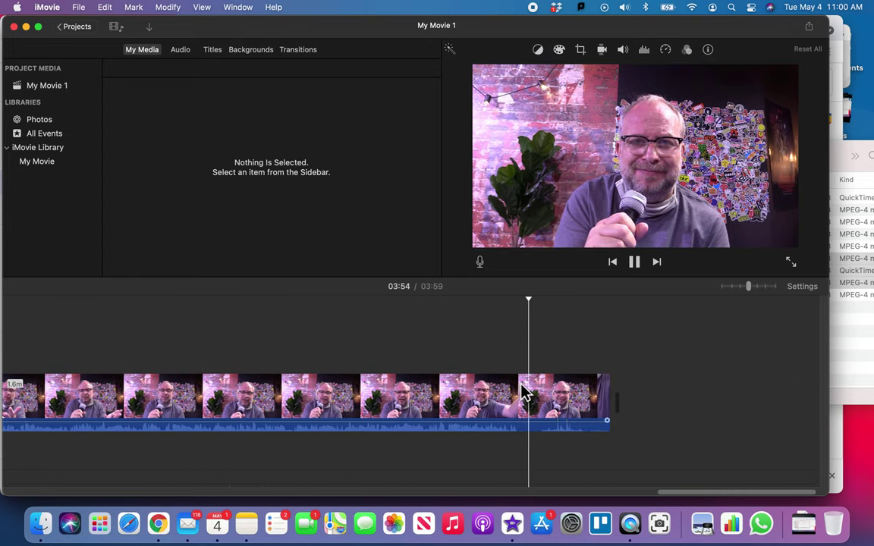
pyautogui.press('space')
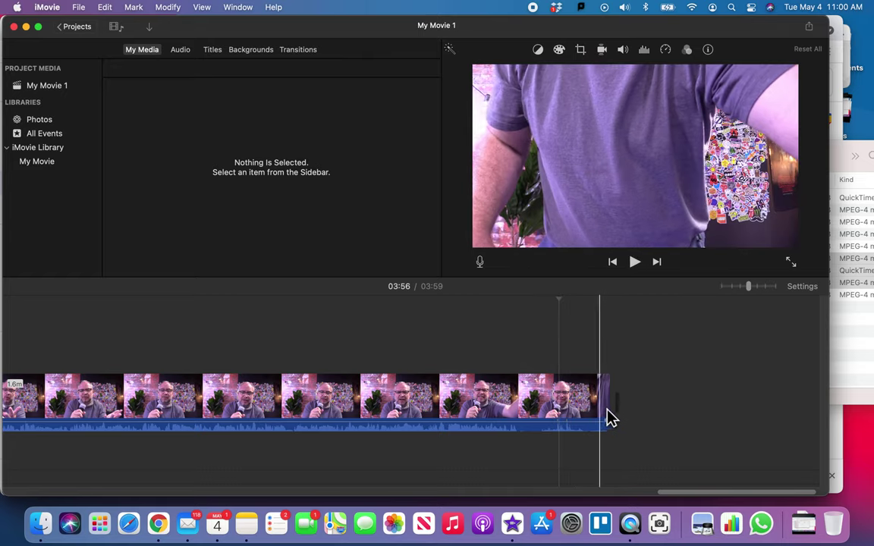
pyautogui.moveTo(609, 413); pyautogui.dragTo(530, 417)
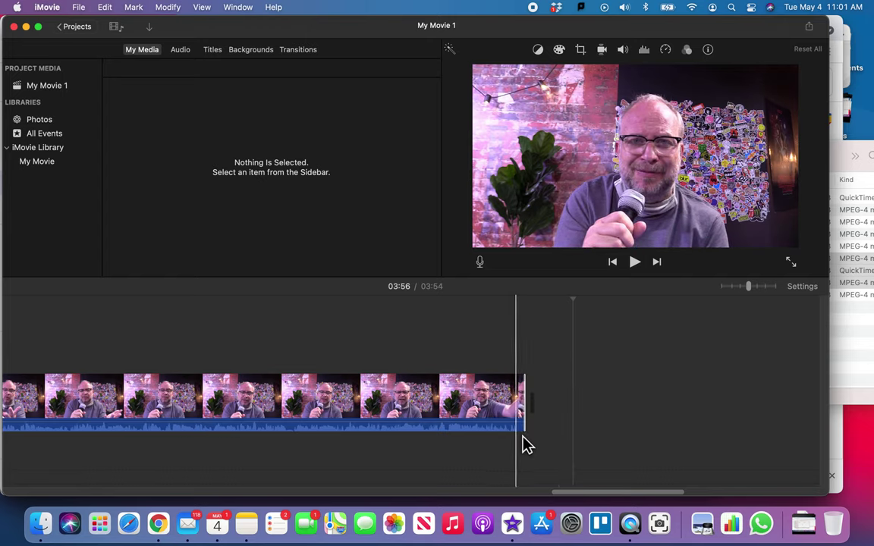
pyautogui.hscroll(-10, 505, 411)
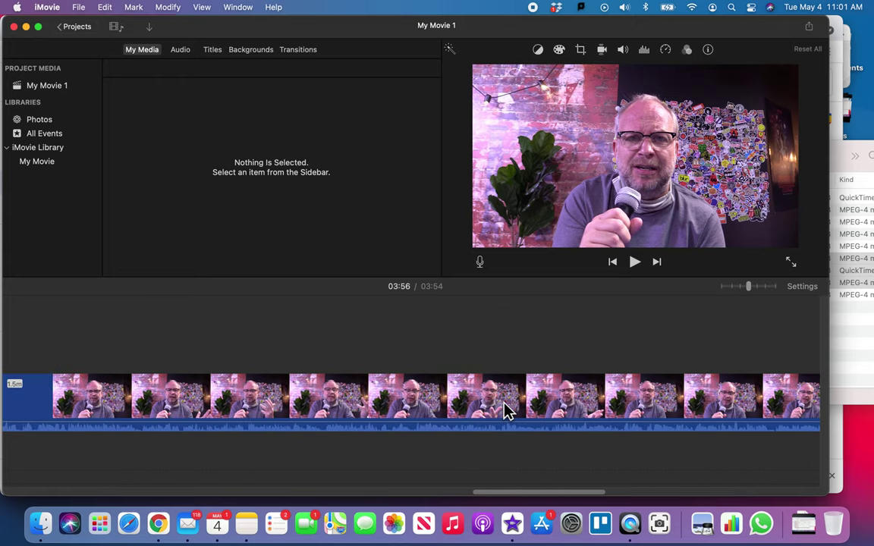
pyautogui.hscroll(-15, 505, 410)
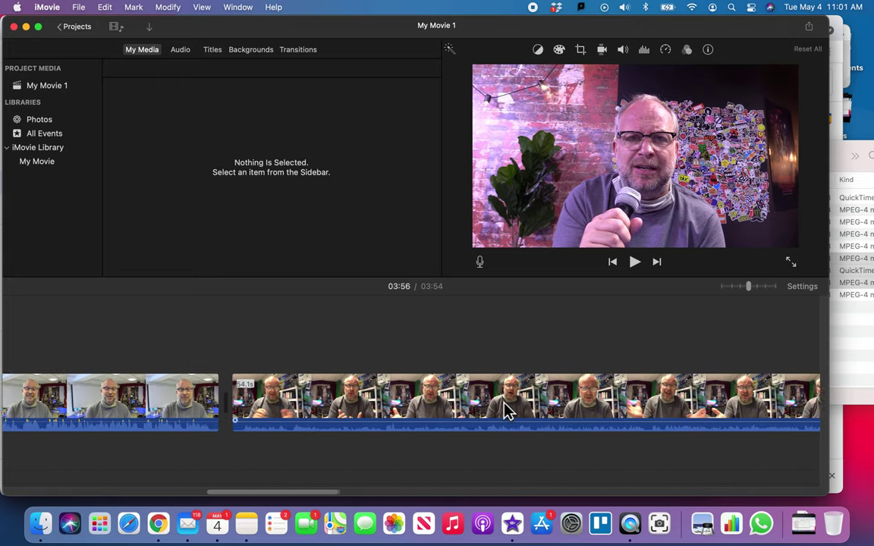
pyautogui.hscroll(-8, 505, 411)
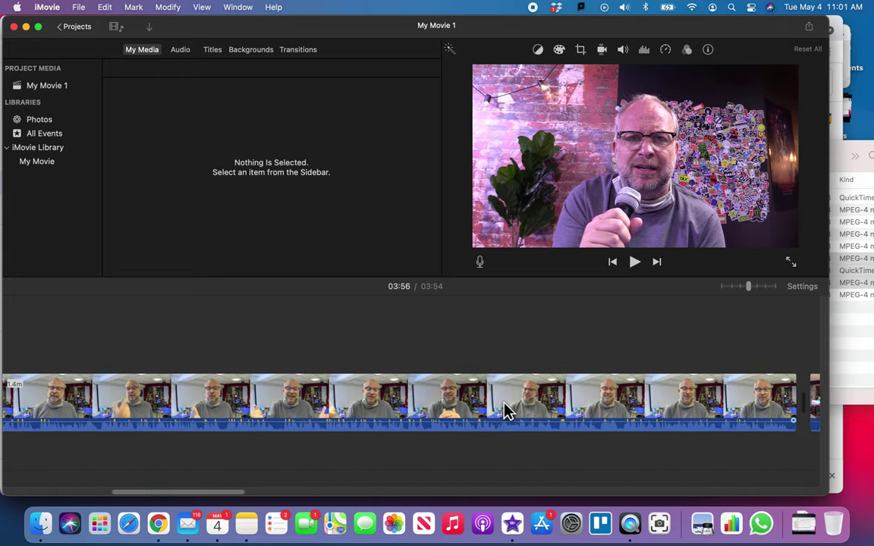
pyautogui.hscroll(-8, 505, 410)
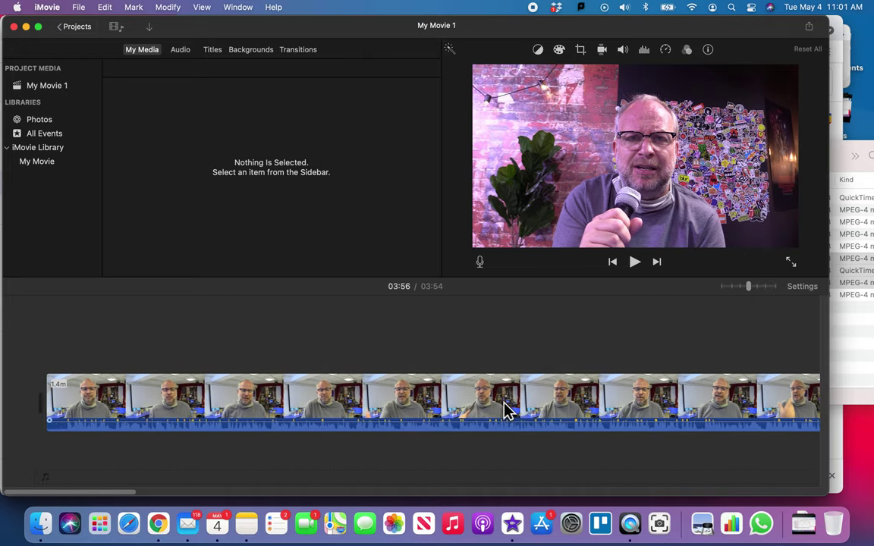
pyautogui.hscroll(20, 507, 410)
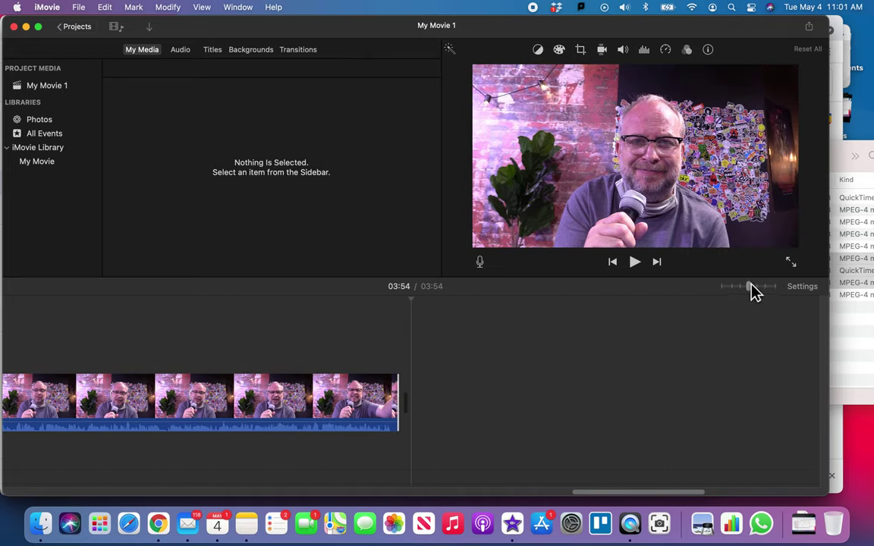
pyautogui.moveTo(752, 288); pyautogui.dragTo(733, 289)
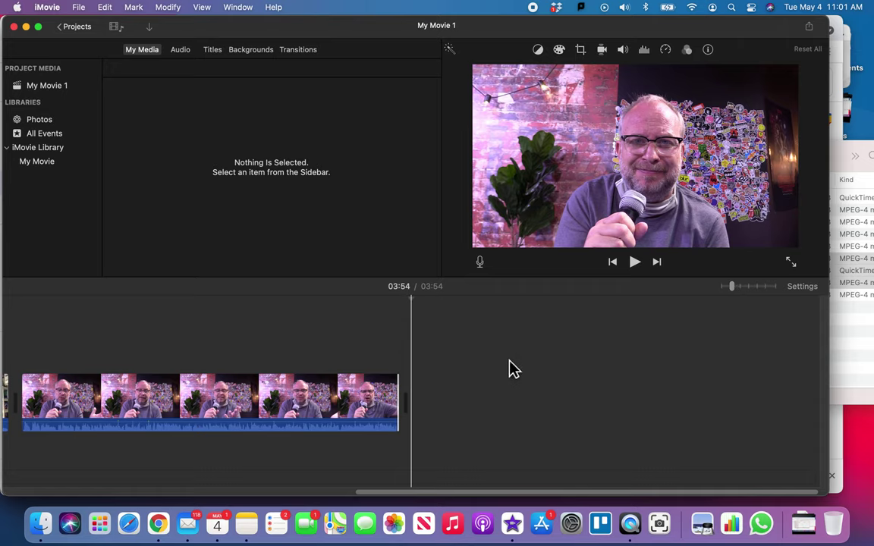
pyautogui.hscroll(2, 511, 368)
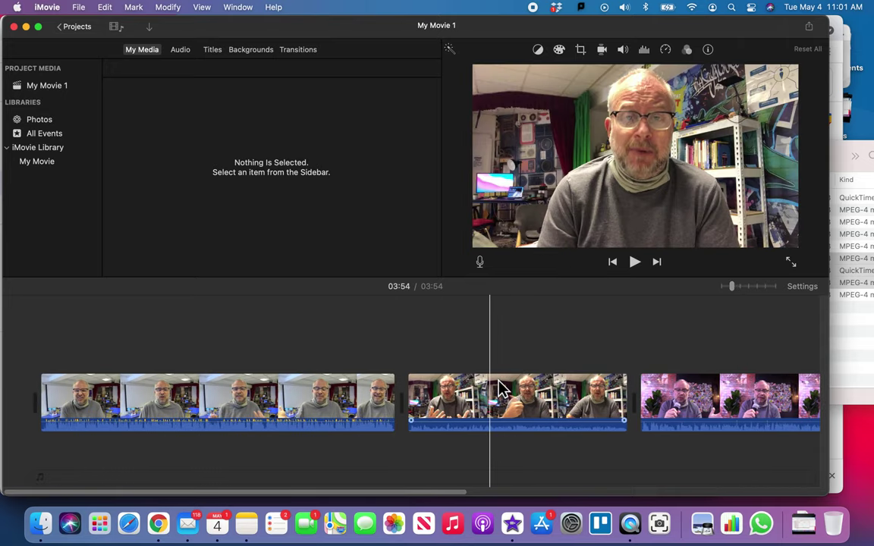